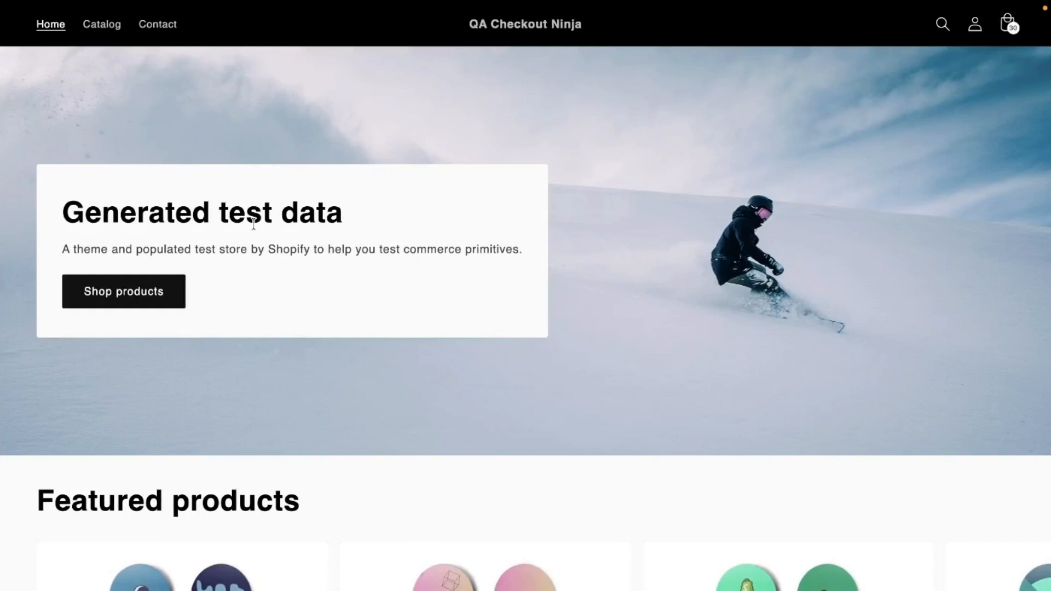
Step: View the Checkout Extensions Ninja listing in the Shopify App Store, and switch to the Checkout Ninja app in the store admin
mouse_move(3, 232)
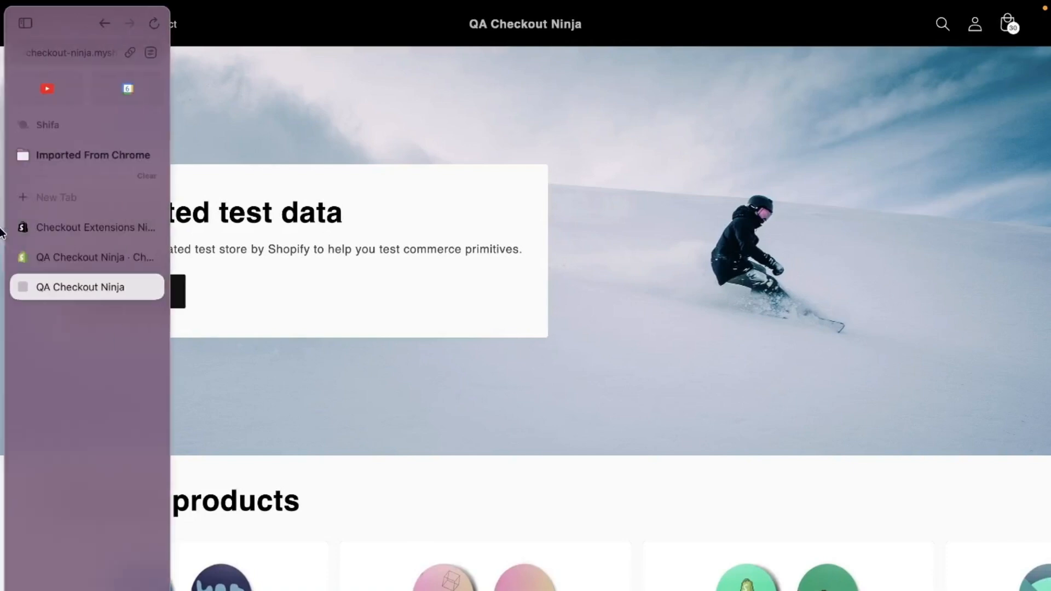
click(98, 227)
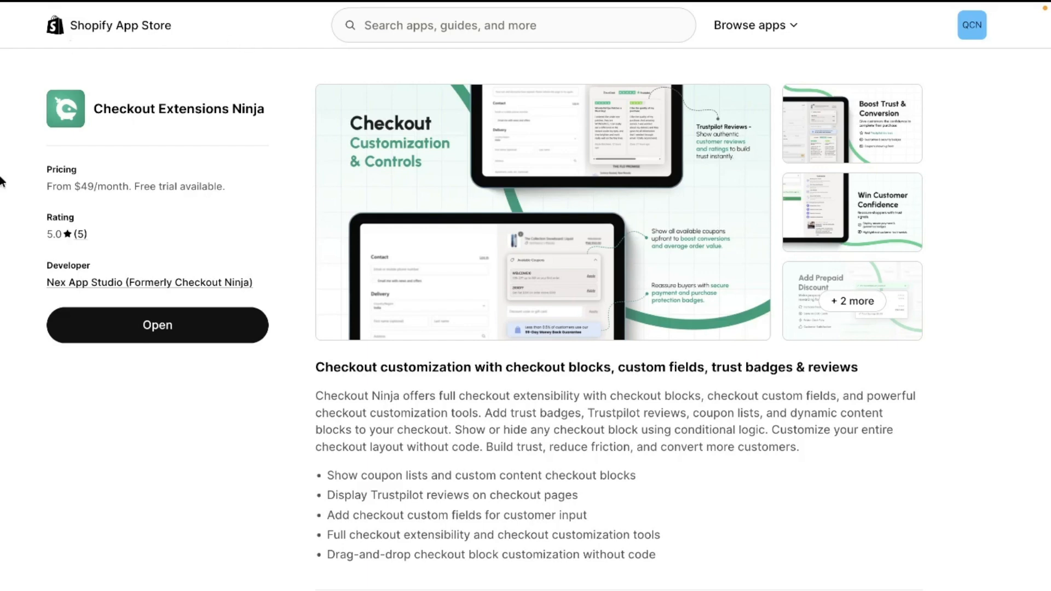
mouse_move(3, 184)
click(123, 261)
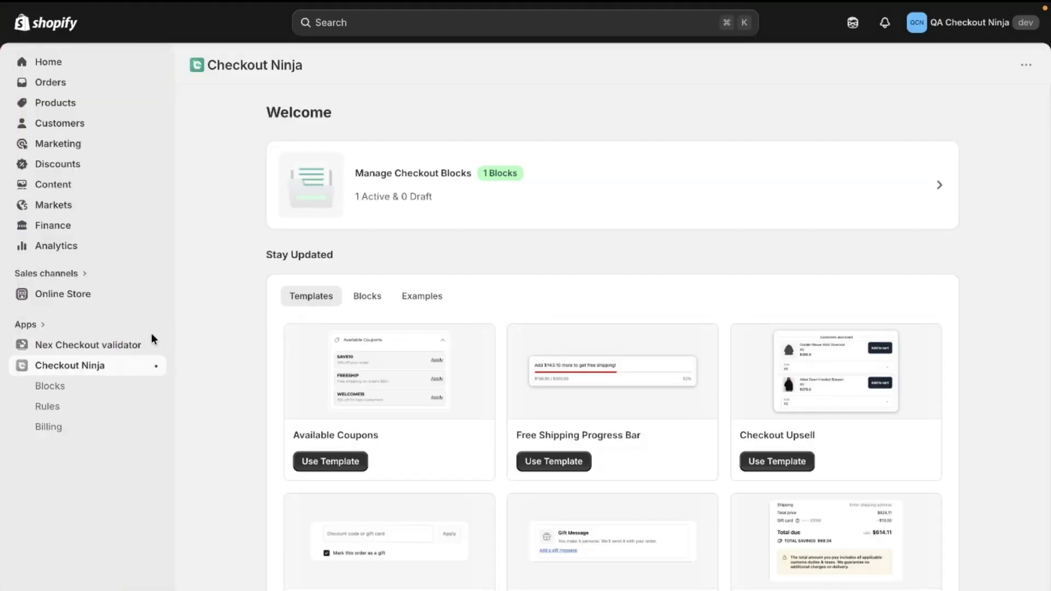
Step: Start a new checkout block in Checkout Ninja without using a template
click(77, 390)
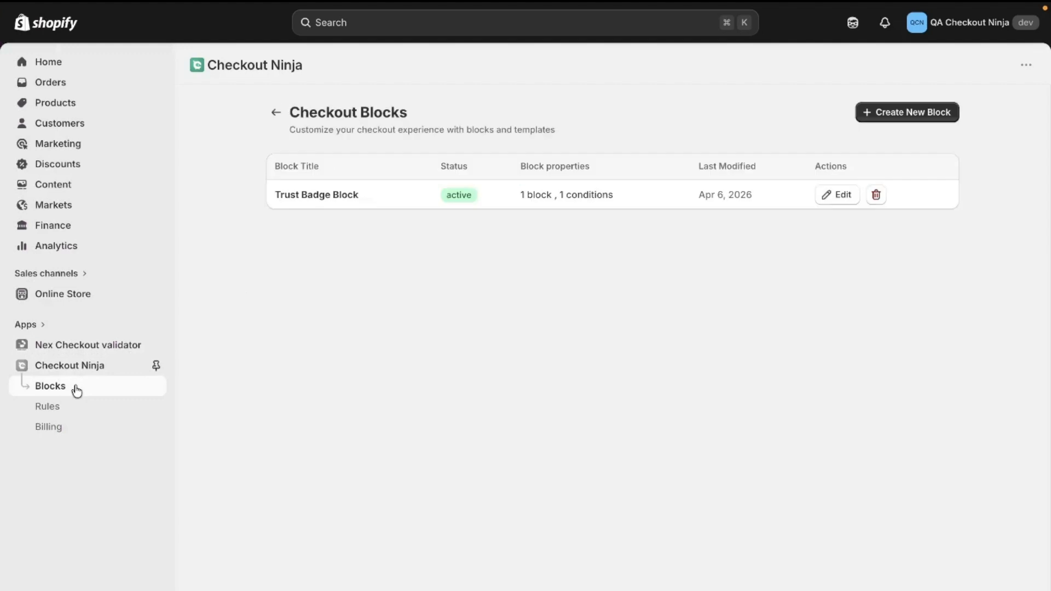
click(912, 112)
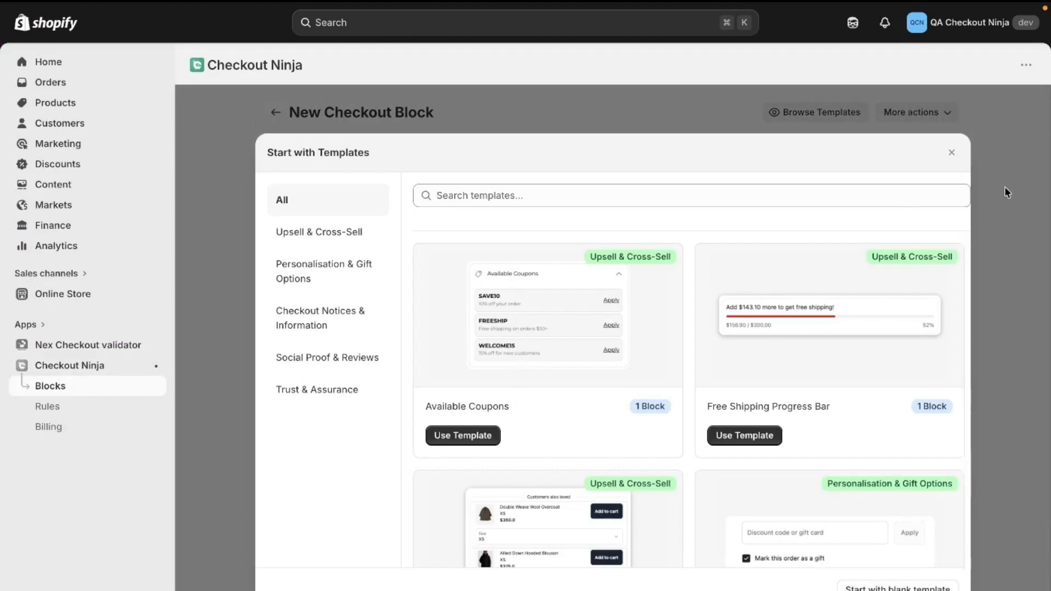
click(951, 153)
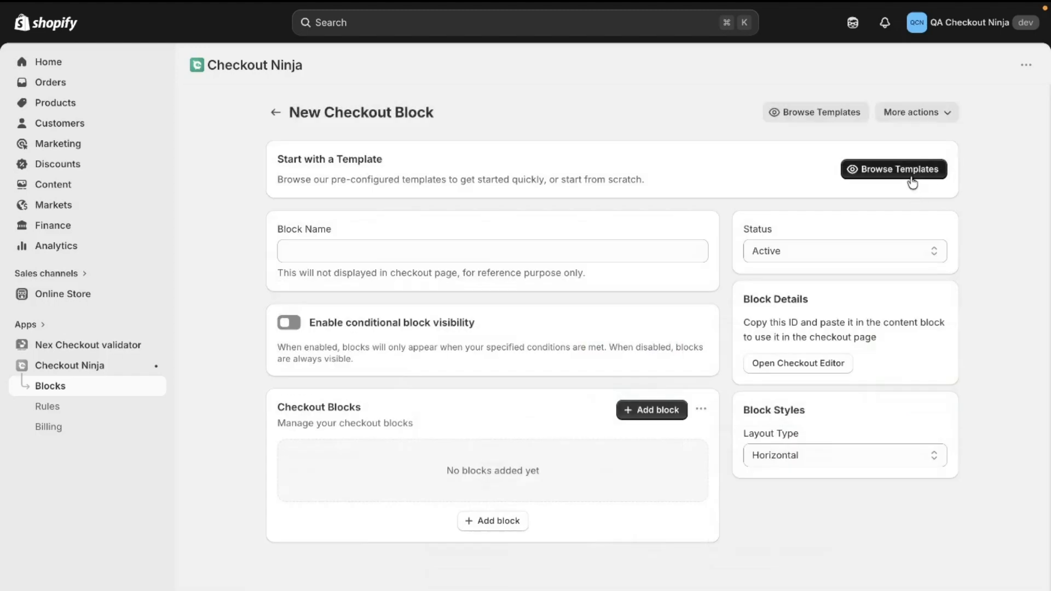
Step: Find the Coupon List block type by searching for "cou" and add it to the new checkout block
click(668, 419)
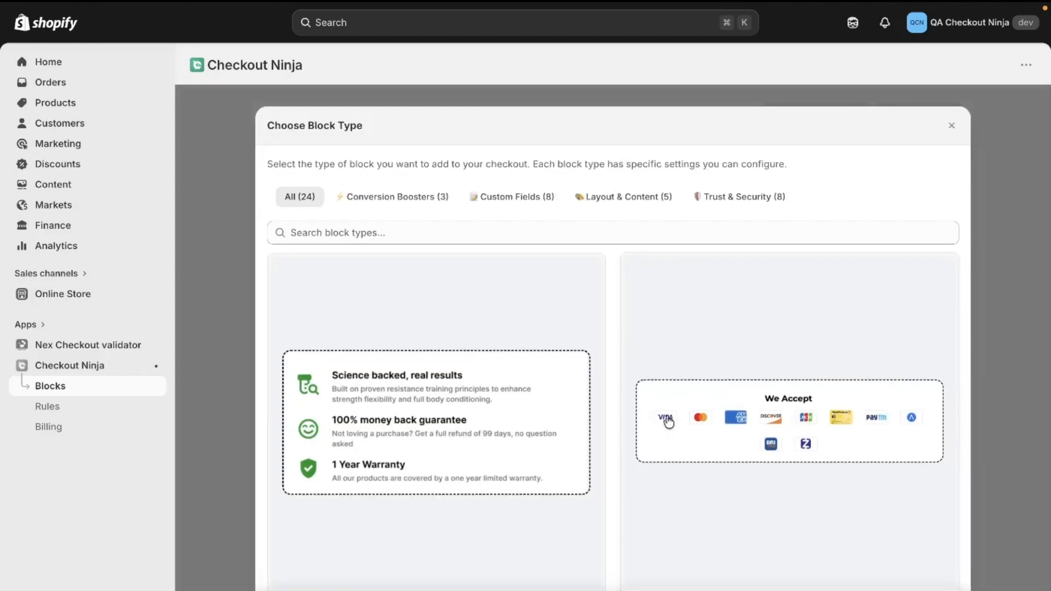
click(375, 235)
text(cou)
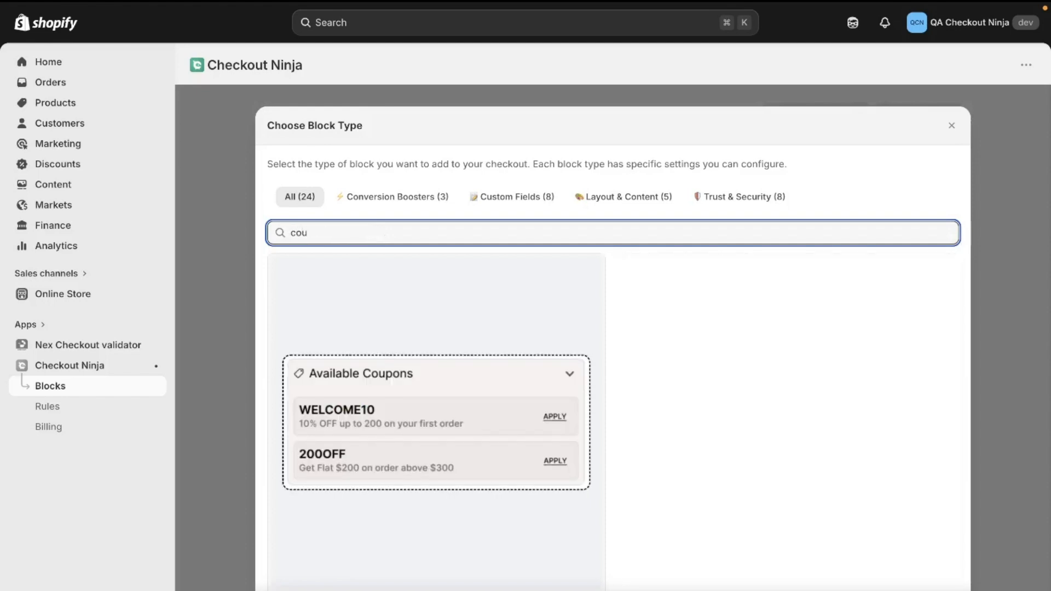
scroll(444, 331, down, 1)
scroll(444, 331, down, 2)
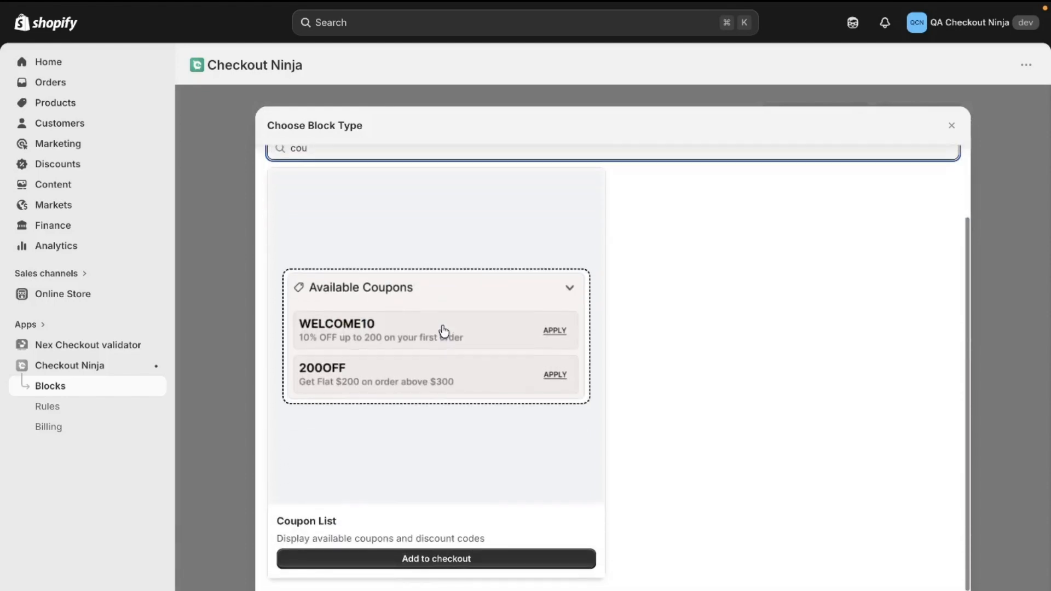
click(444, 559)
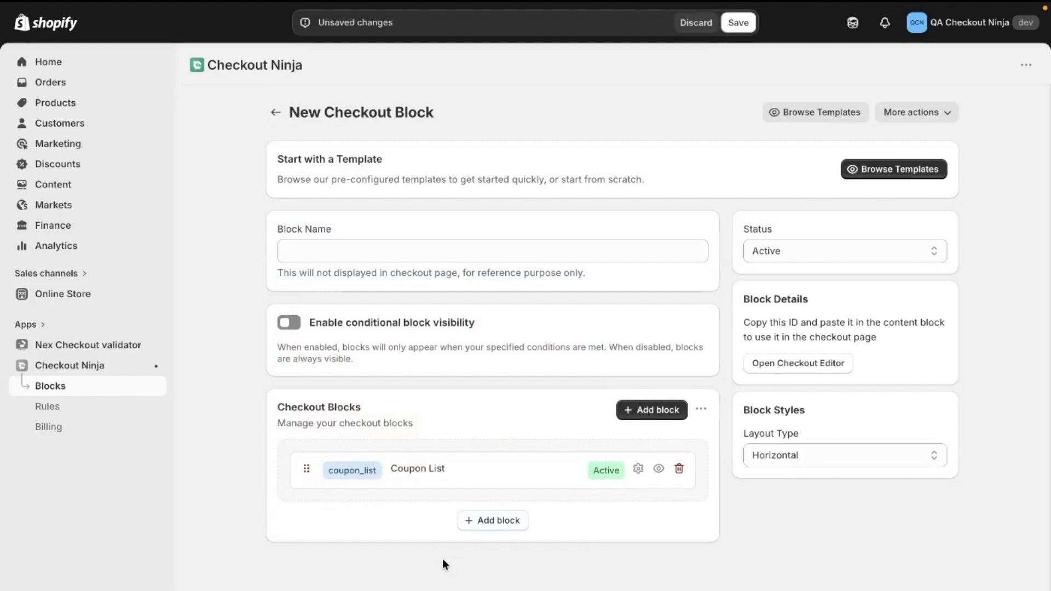
Step: Name the checkout block "Coupon List Block"
click(362, 244)
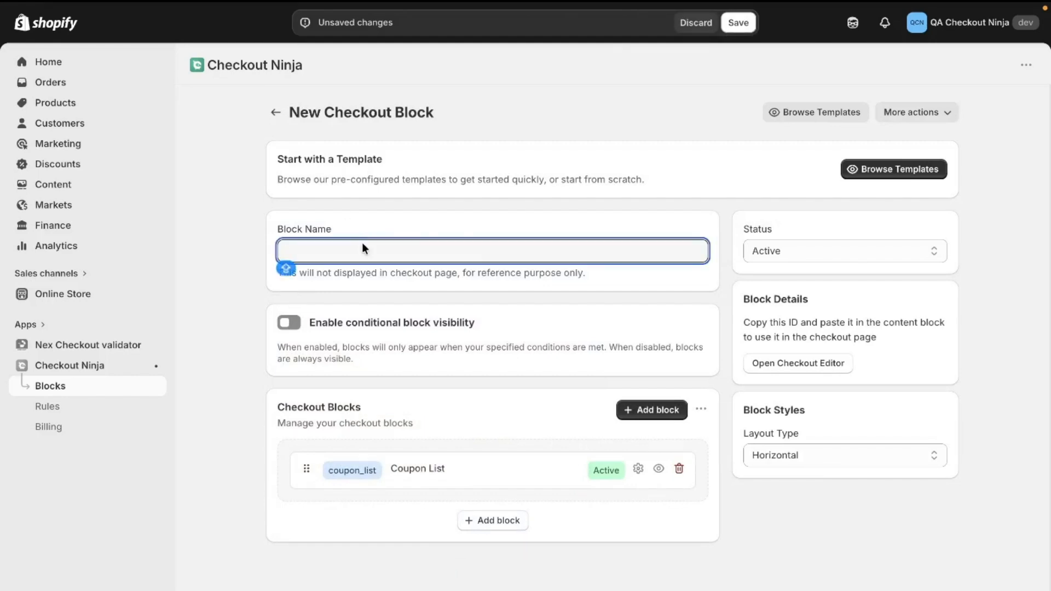
text(Coupn )
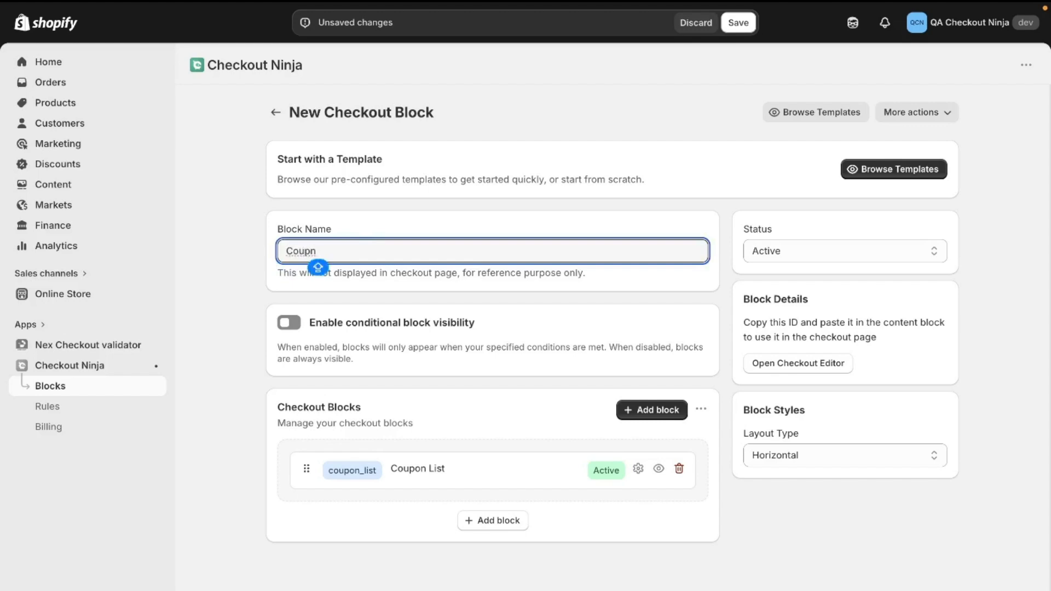
text(List Block)
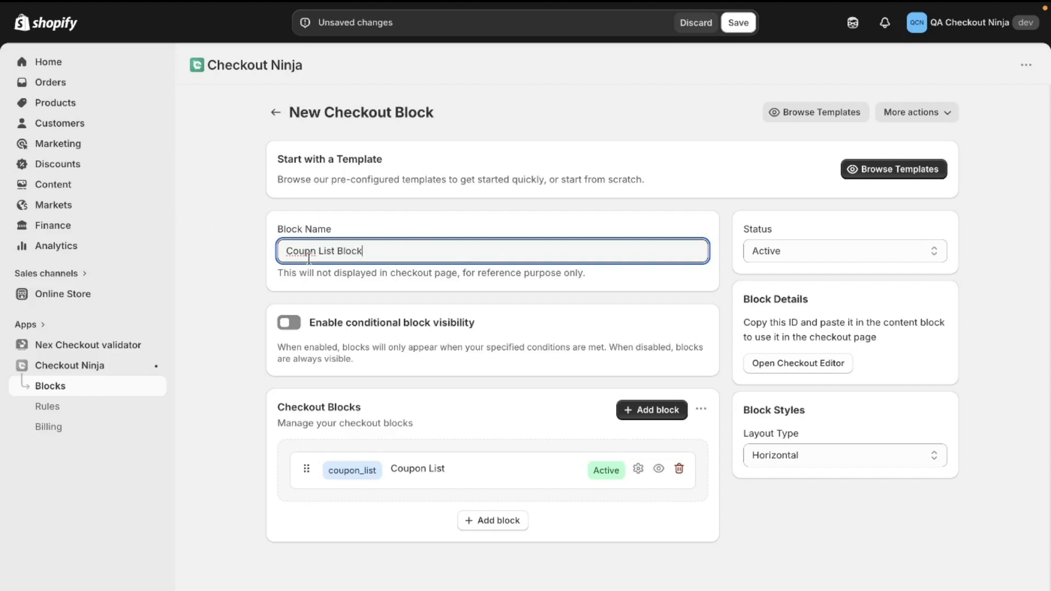
click(310, 253)
text(o)
Step: Look through the conditions offered for conditional block visibility, and turn conditional visibility back off
click(290, 323)
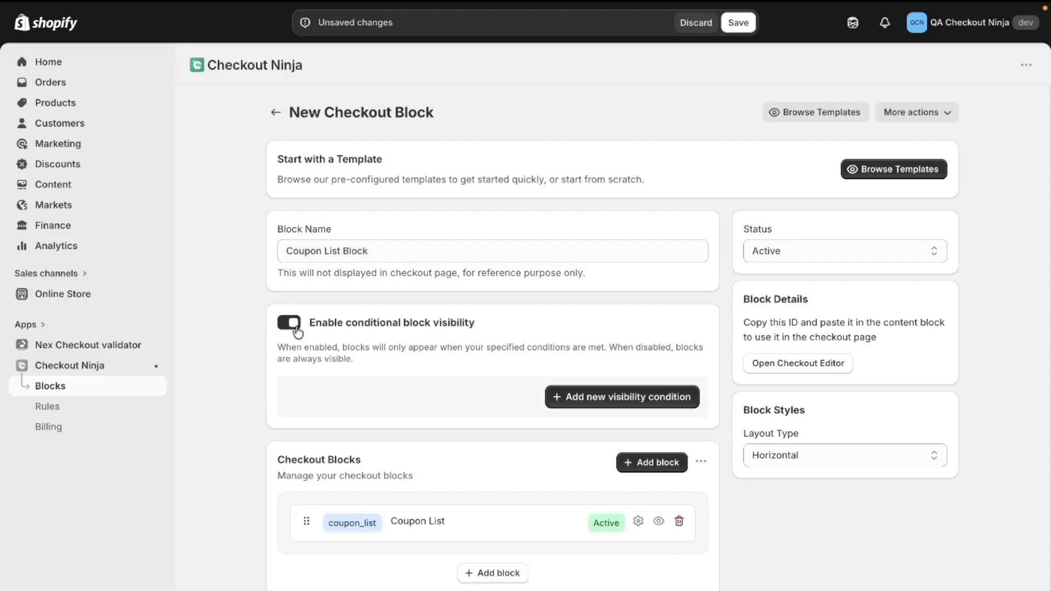
click(580, 399)
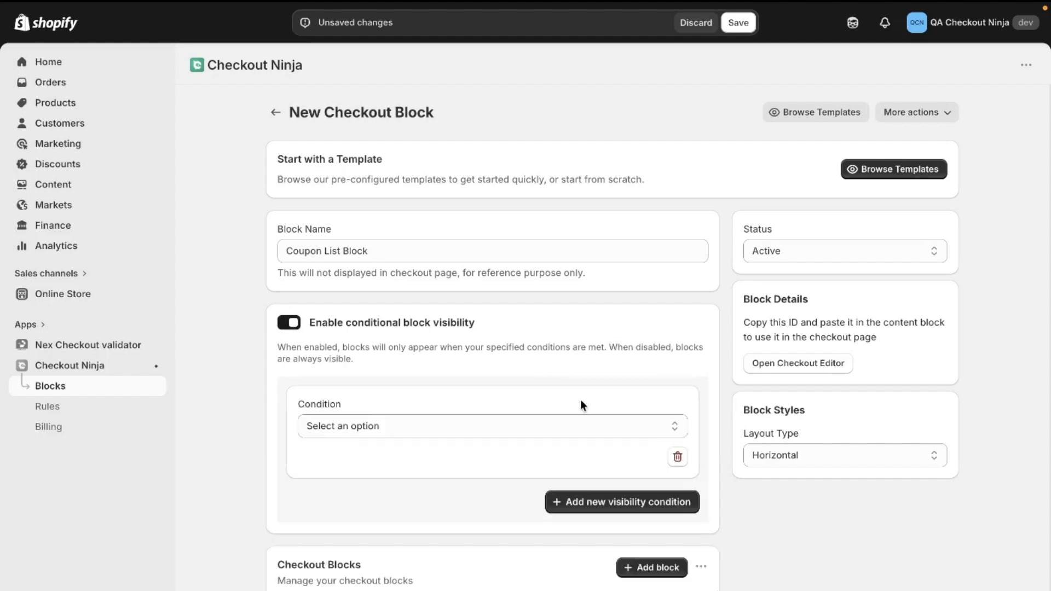
click(571, 417)
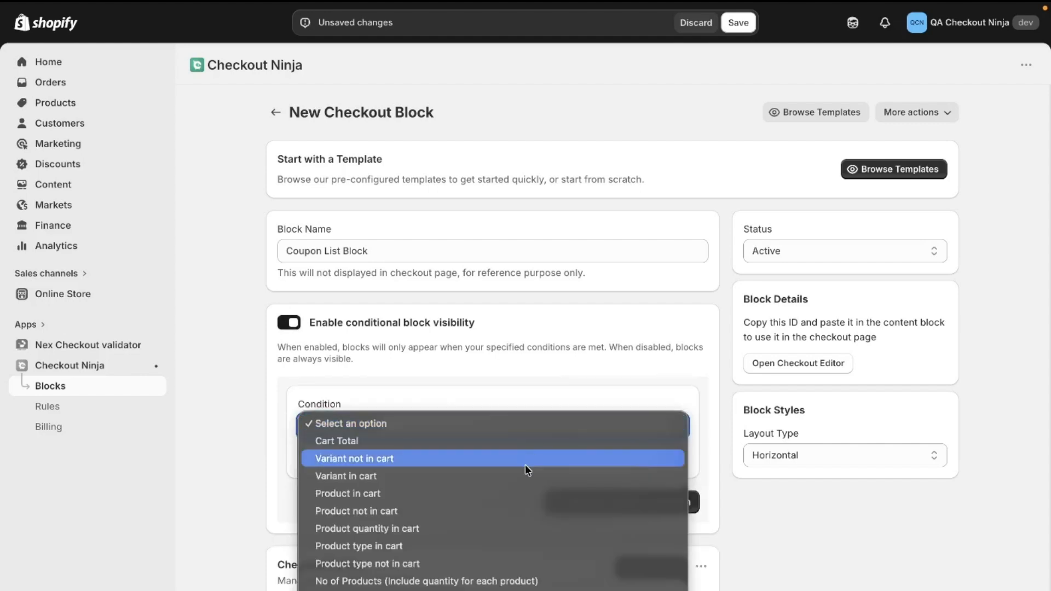
scroll(525, 468, down, 5)
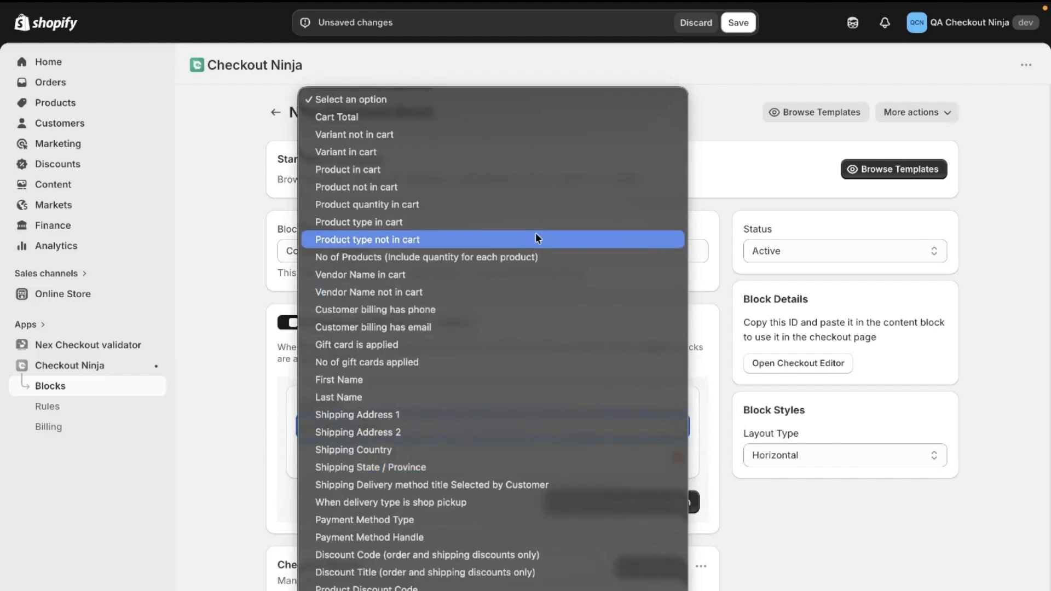
click(275, 454)
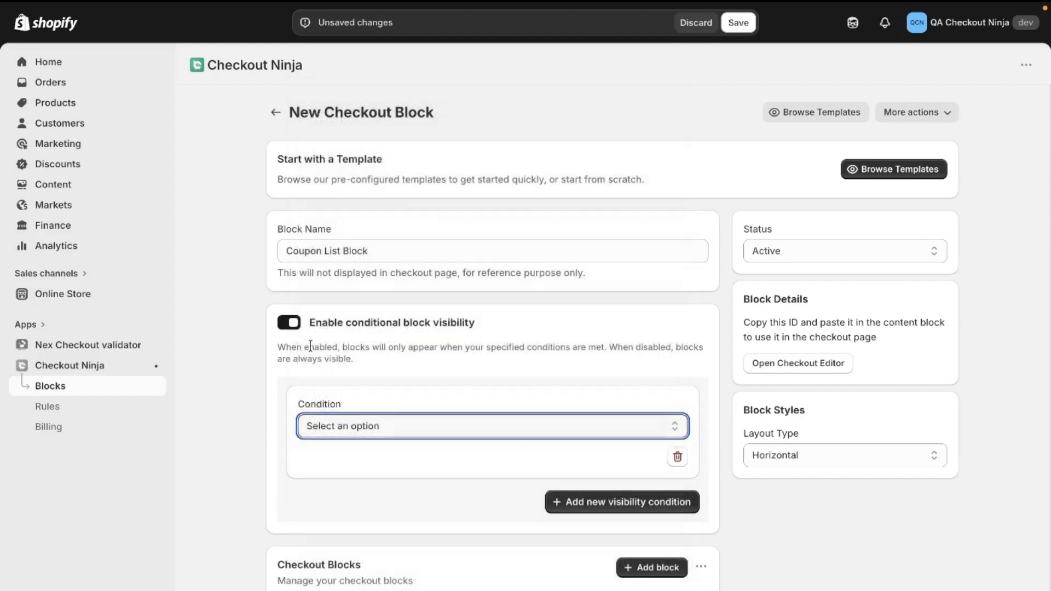
click(294, 324)
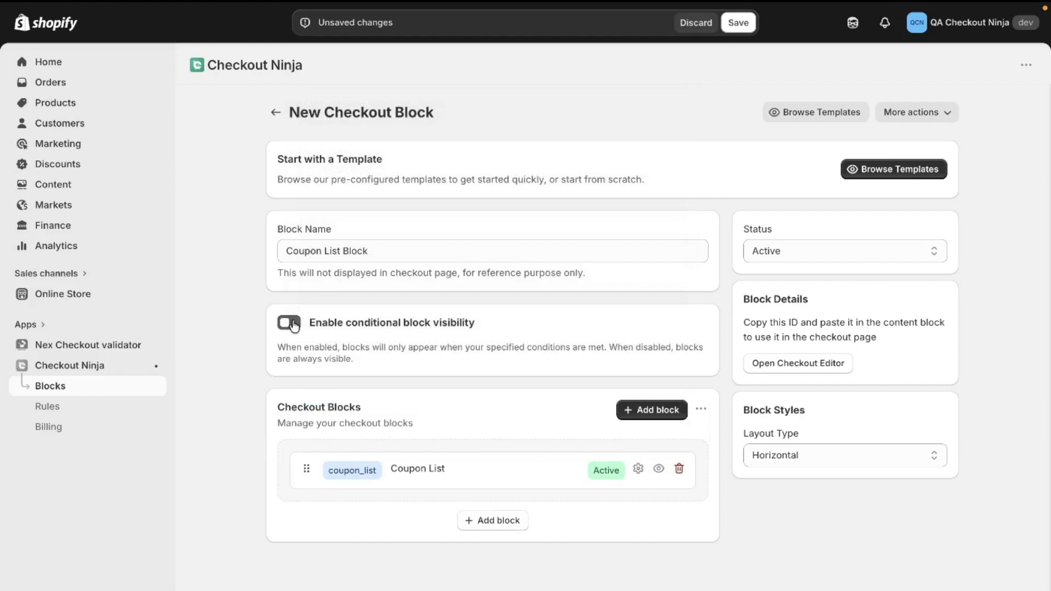
Step: Open the Coupon List block's settings and set the maximum number of coupons to display to 2
click(477, 470)
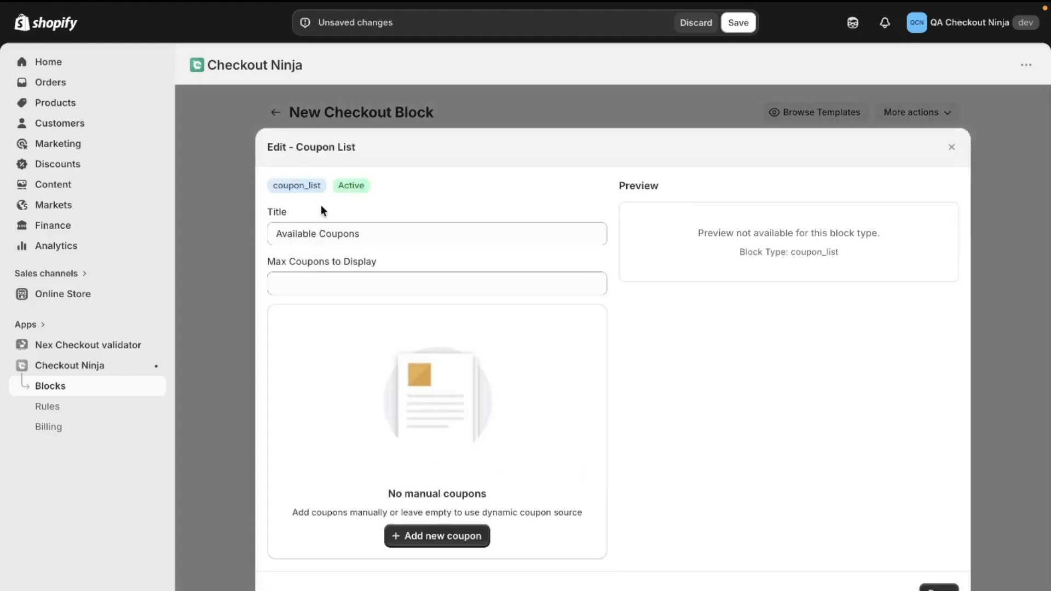
click(383, 238)
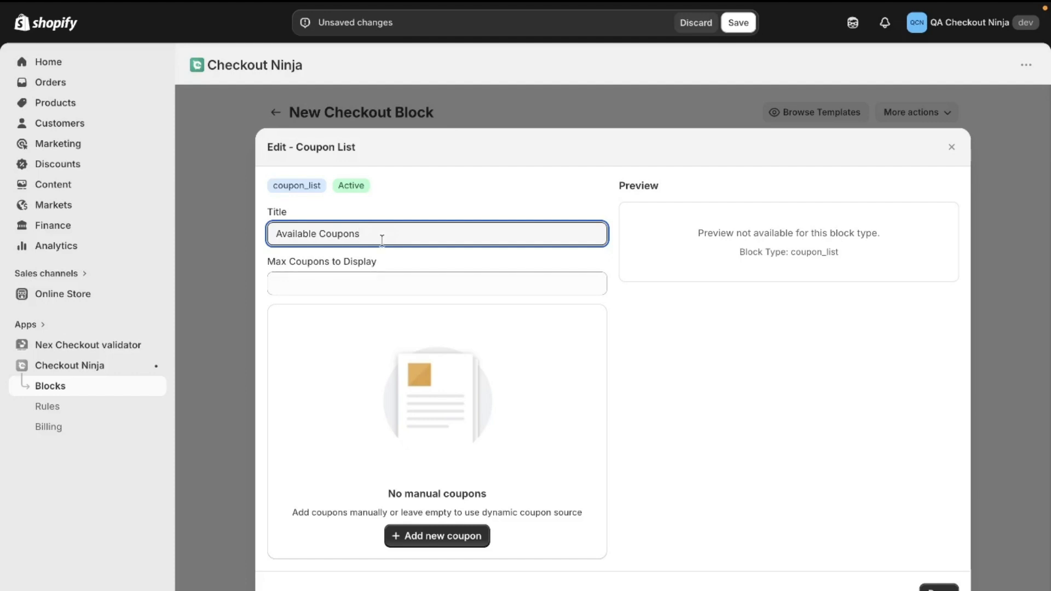
click(382, 291)
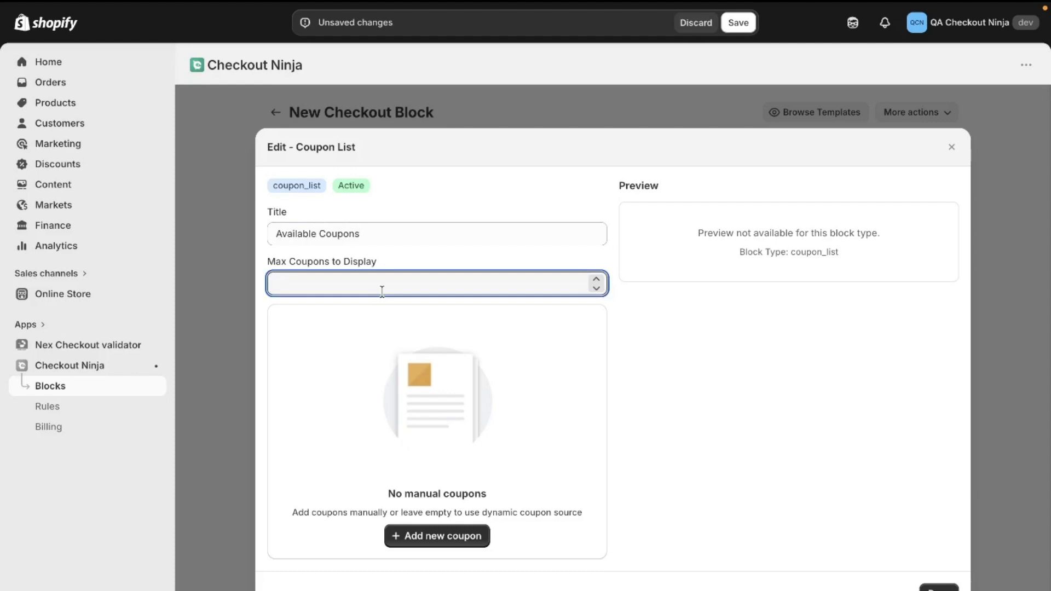
text(2)
Step: Add a coupon with code FREESHIP and the description "Get Free Shipping with Minimum Purchase of $500"
click(448, 536)
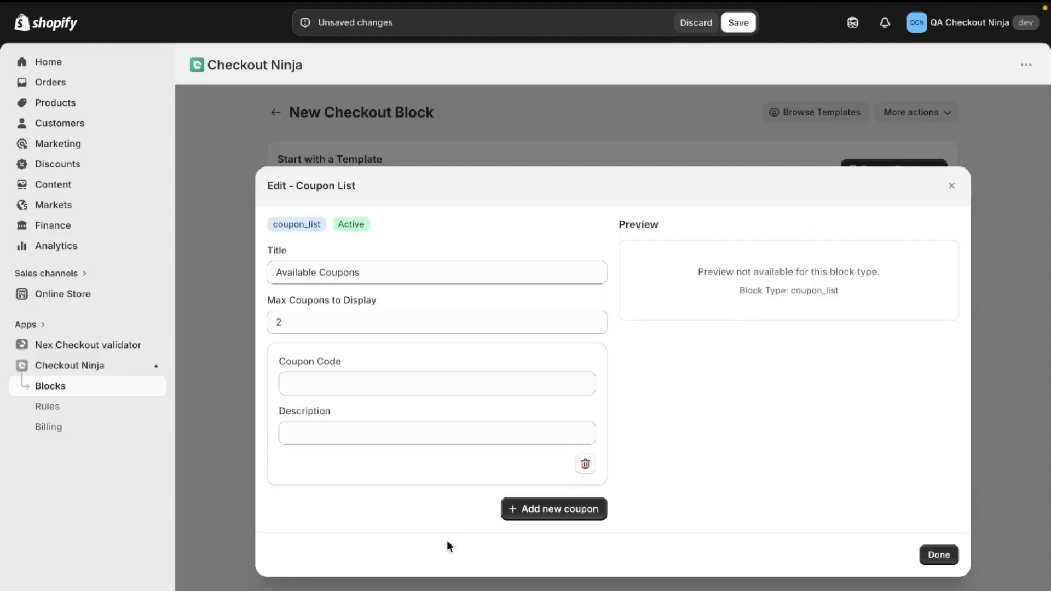
click(414, 386)
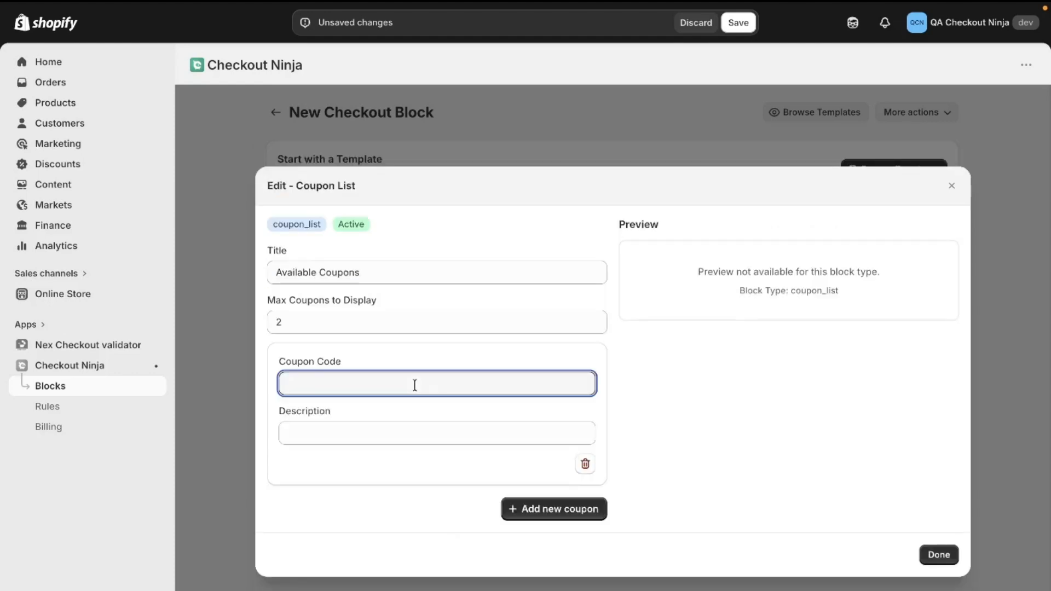
text(FREESHIP)
key(Caps_Lock)
click(373, 443)
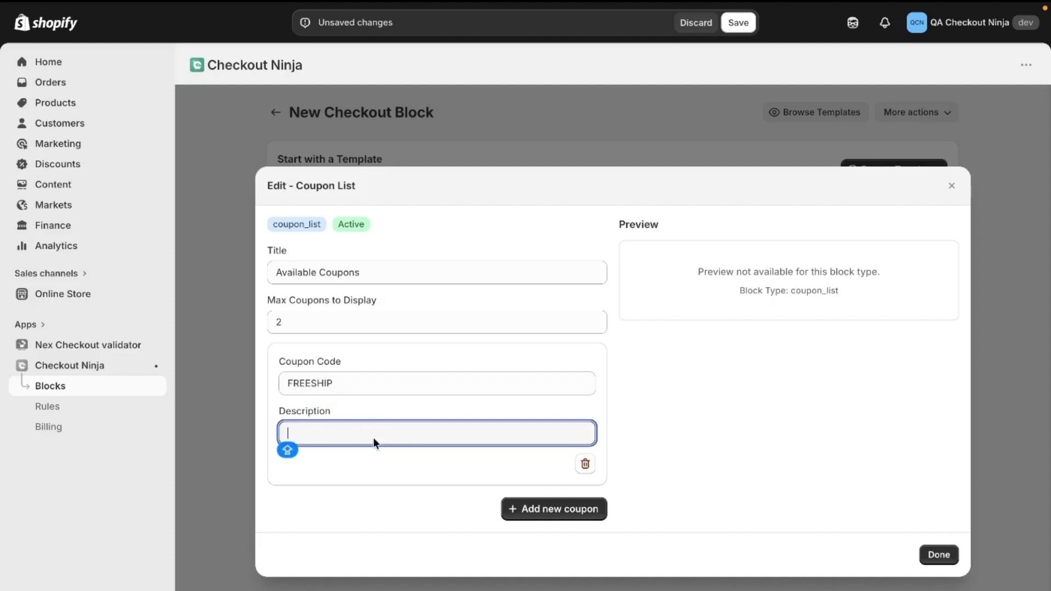
text(Get Free Shipping with Minimum Purchase of $500)
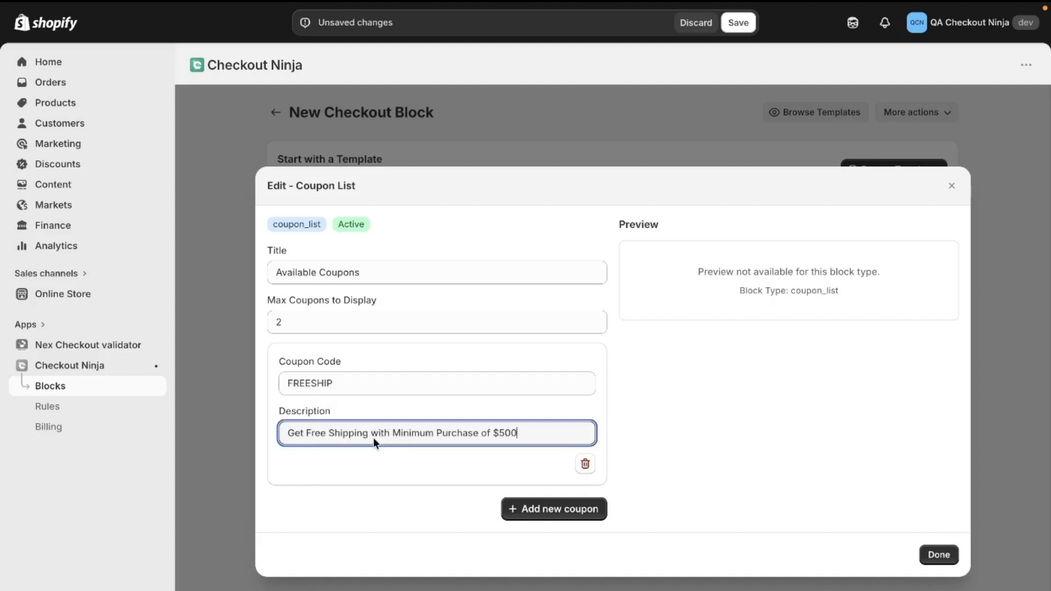
Step: Add a second coupon to the list with the code SALE20
click(562, 505)
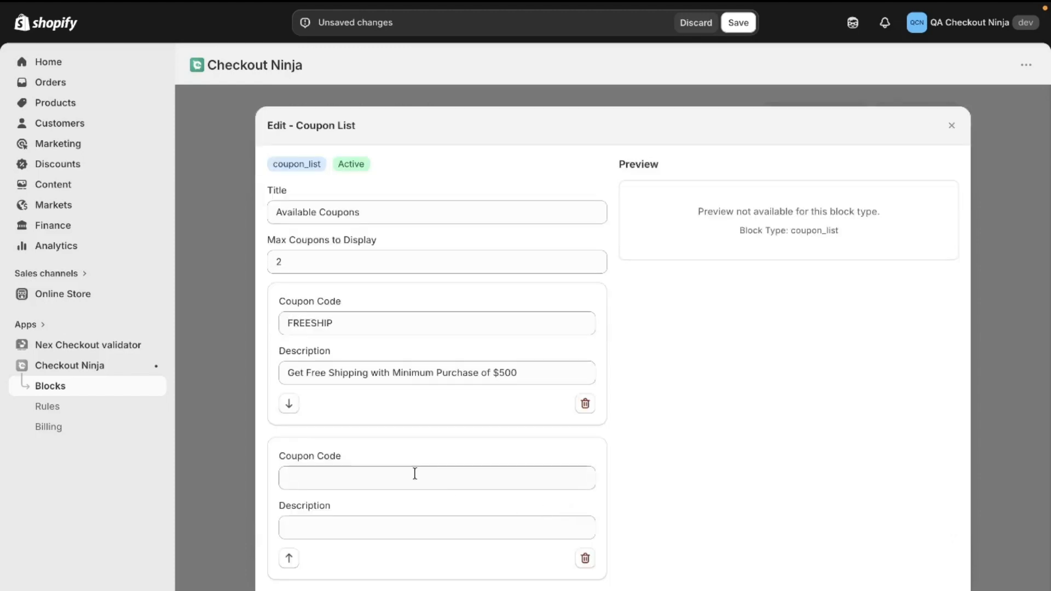
scroll(415, 474, down, 1)
click(415, 451)
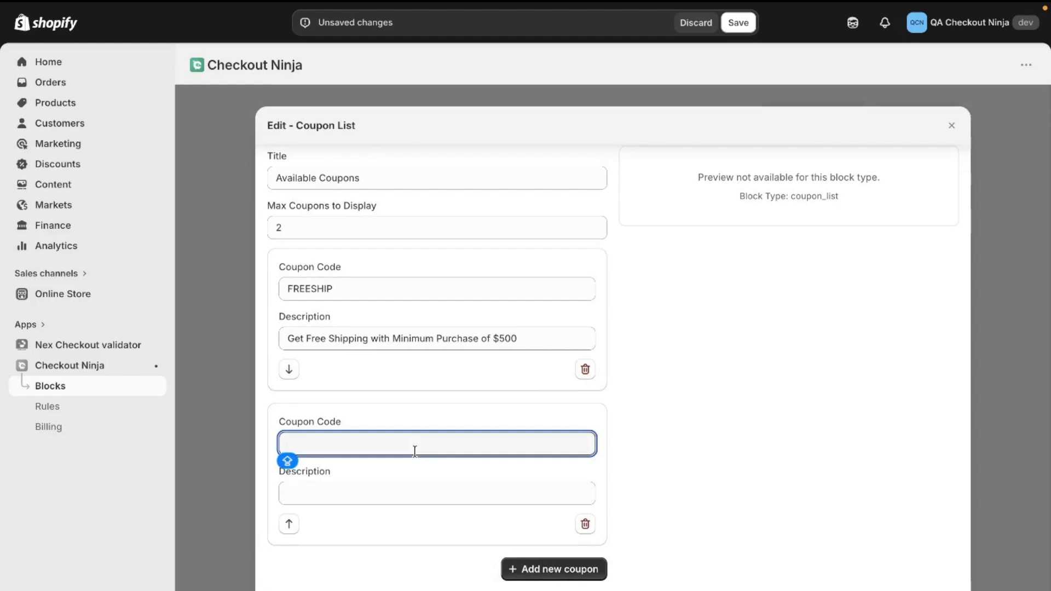
text(SALE)
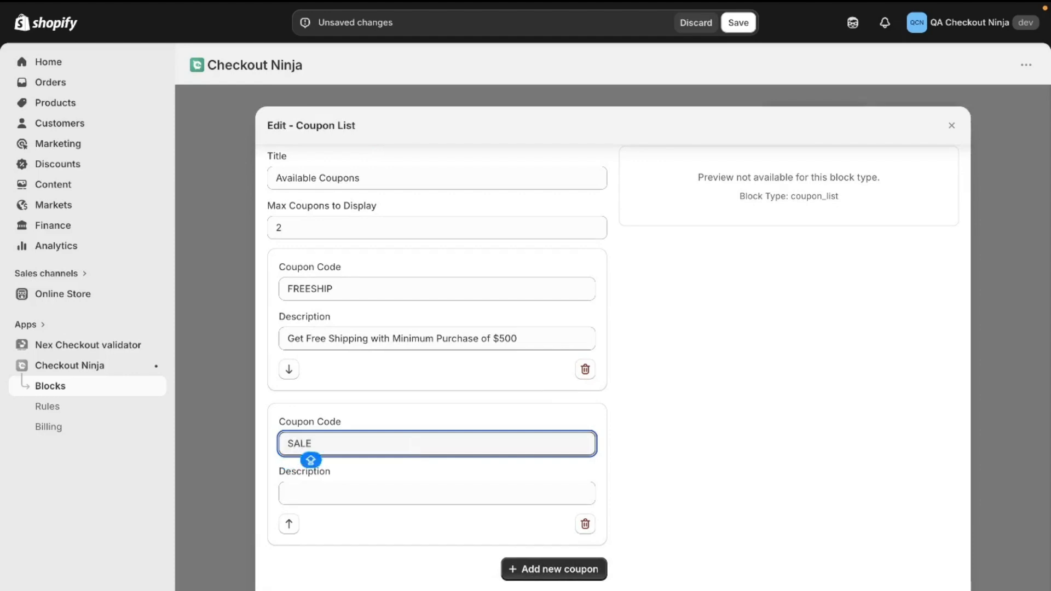
text(20)
Step: Enter "Get 20% off with minimum spent of $100" as the SALE20 coupon's description
click(427, 499)
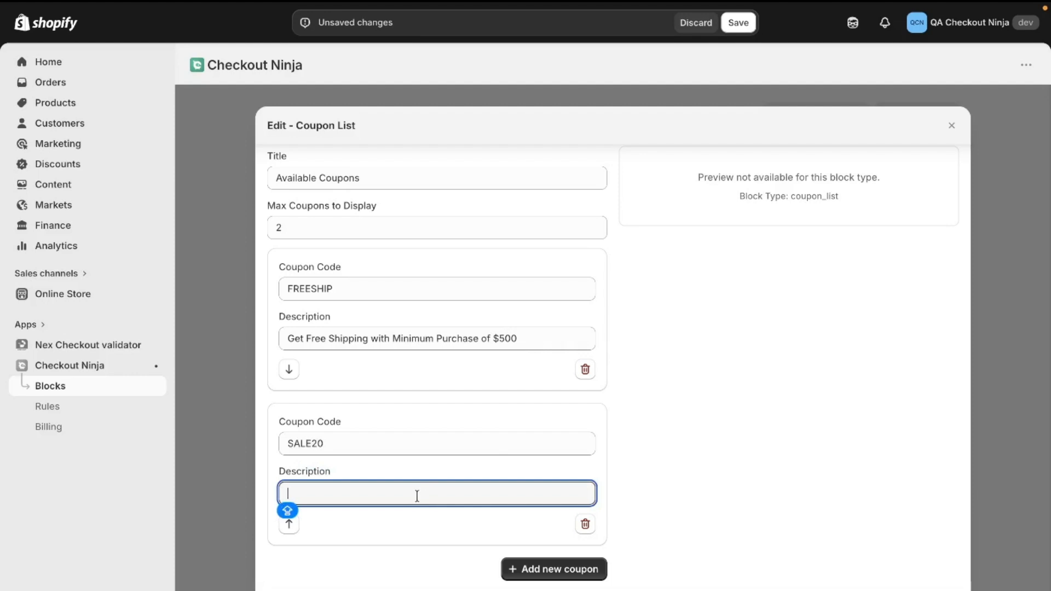
text(Get 20%)
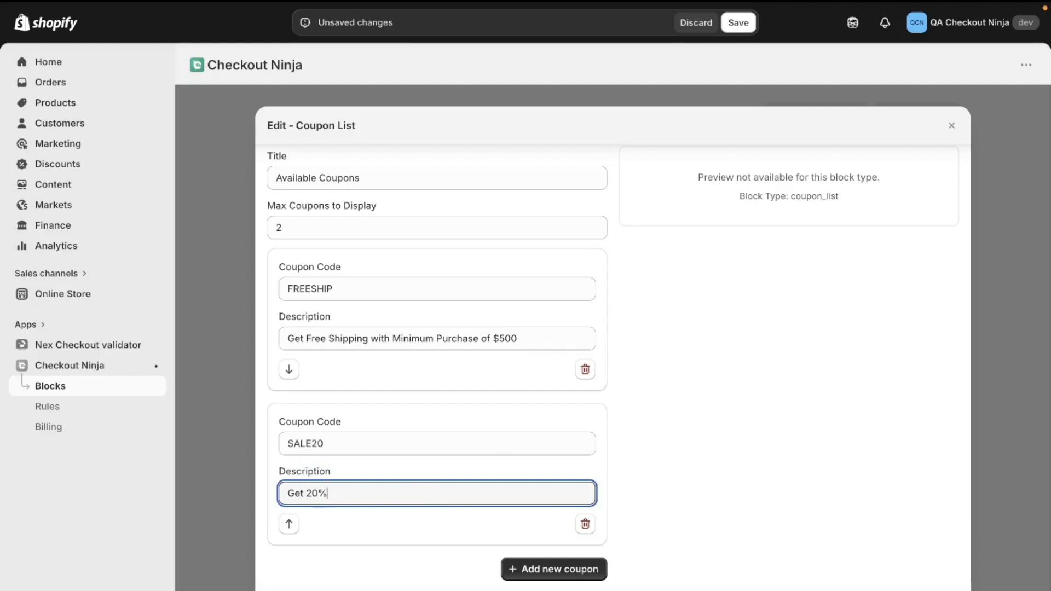
text( off with minimum spent of )
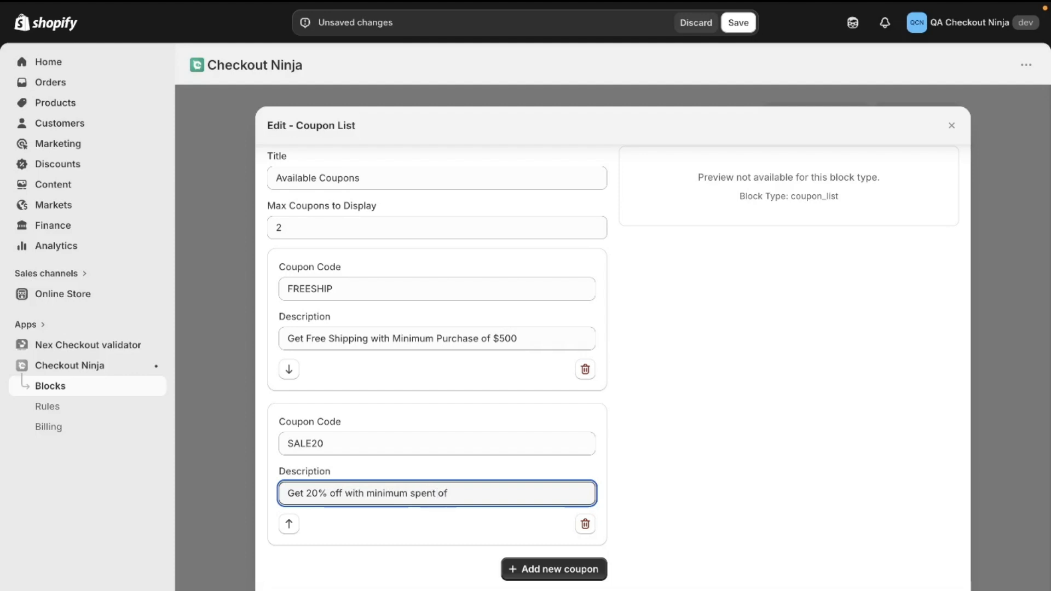
text(100)
click(452, 493)
text($)
key(BackSpace)
key(Left)
text($)
click(661, 477)
Step: Close the Coupon List settings and save the new checkout block
mouse_move(2, 147)
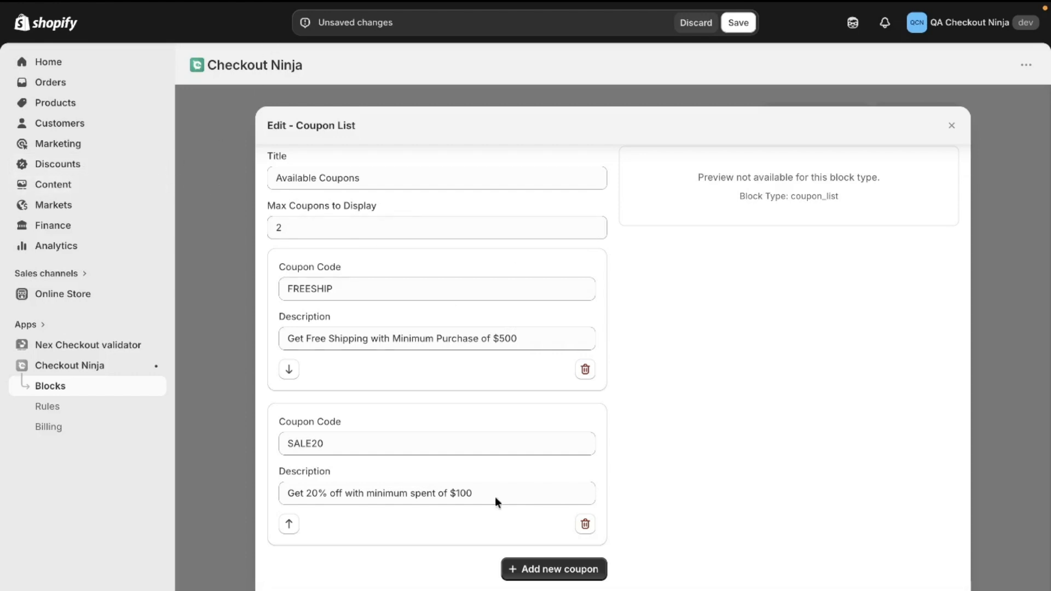
key(Escape)
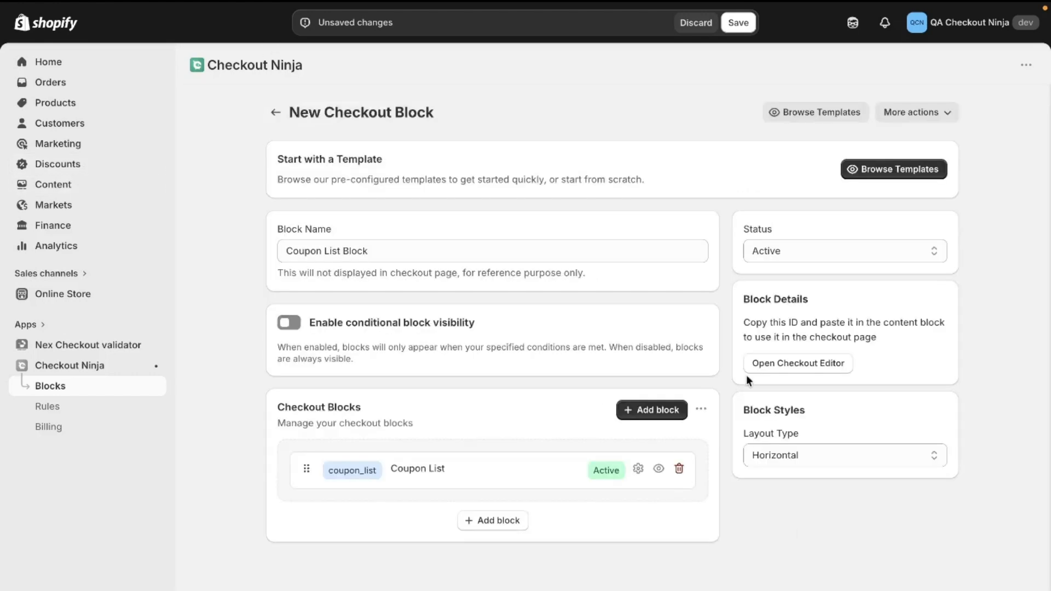
click(735, 24)
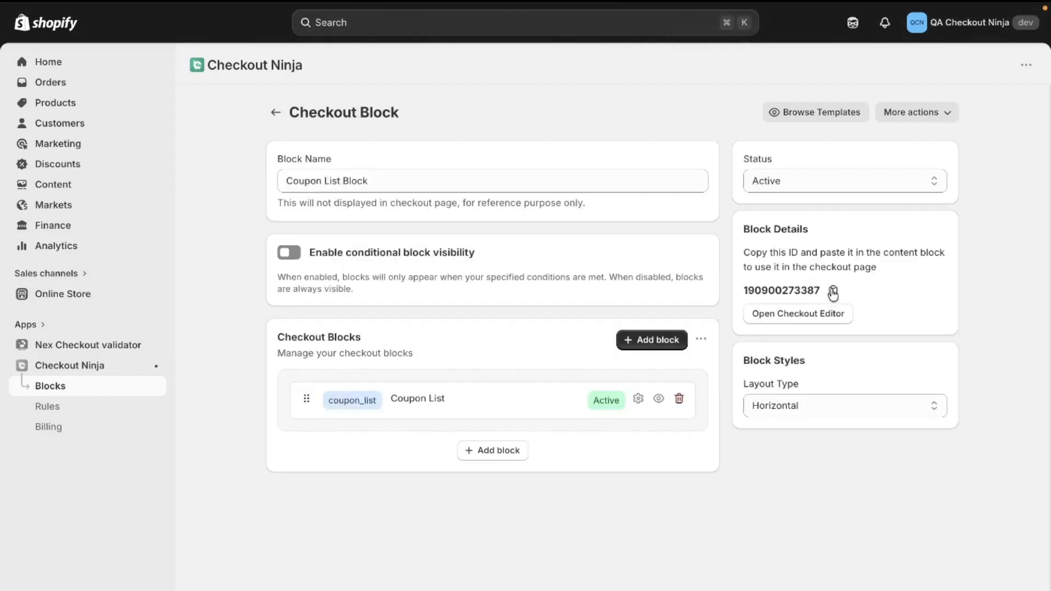
click(787, 316)
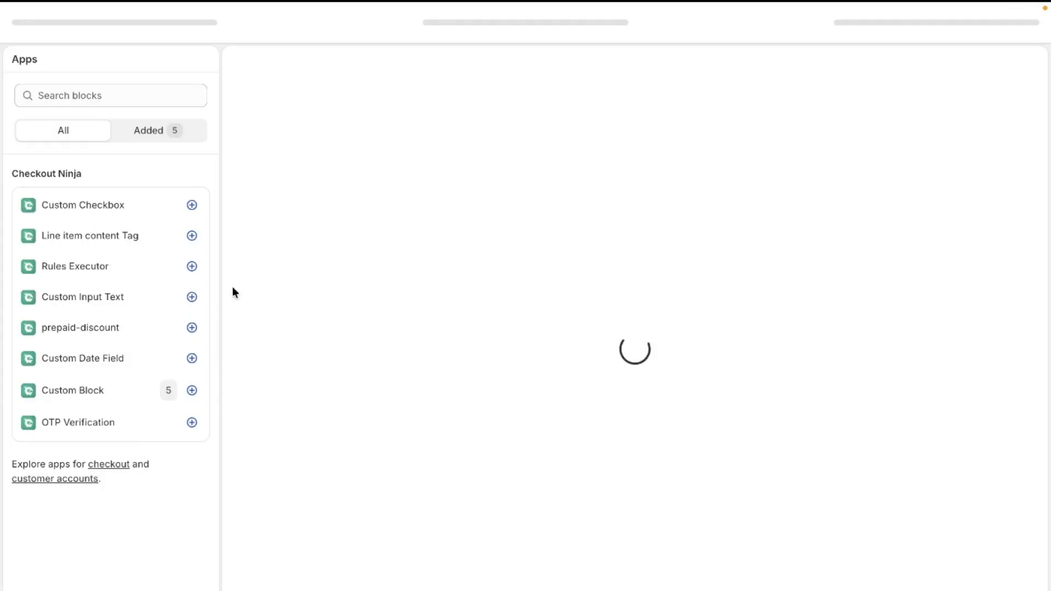
click(192, 391)
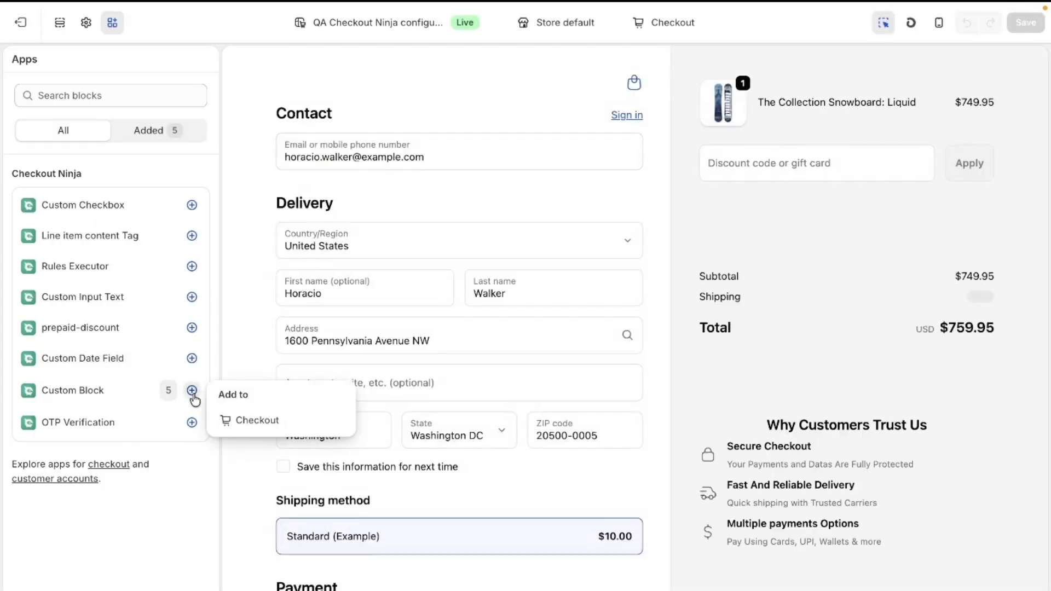
click(251, 419)
click(94, 370)
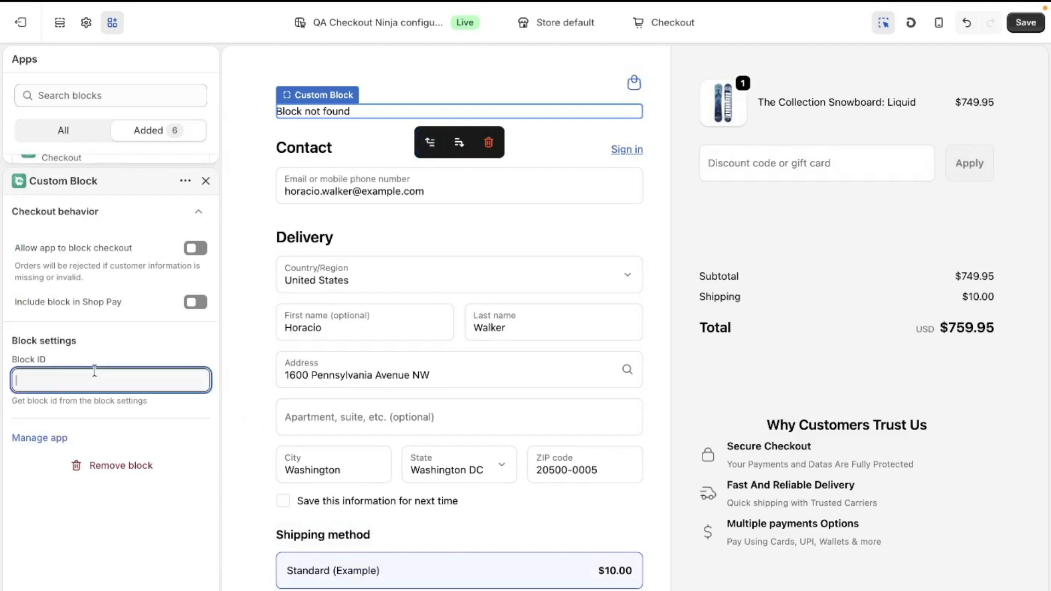
key(ctrl+v)
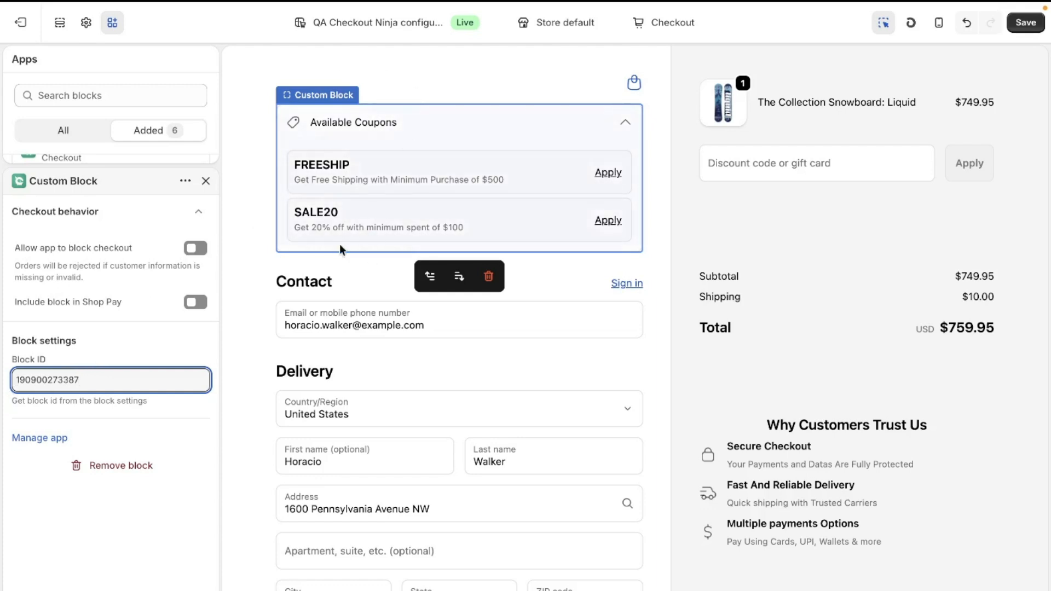
Step: Move the coupon Custom Block from the Main section to just below the discount code field in the order summary and save the checkout
click(52, 18)
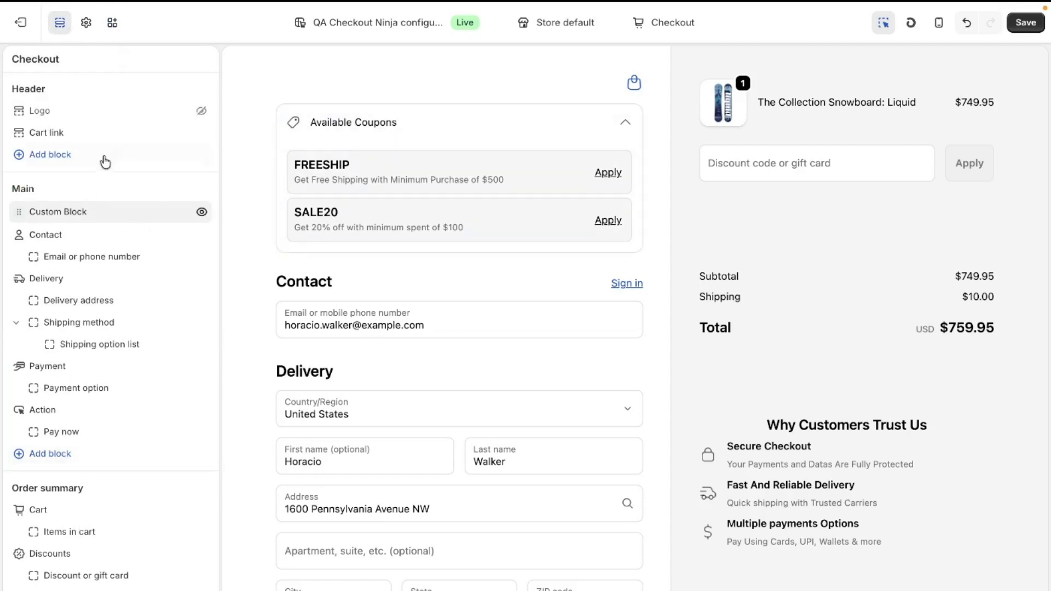
click(74, 213)
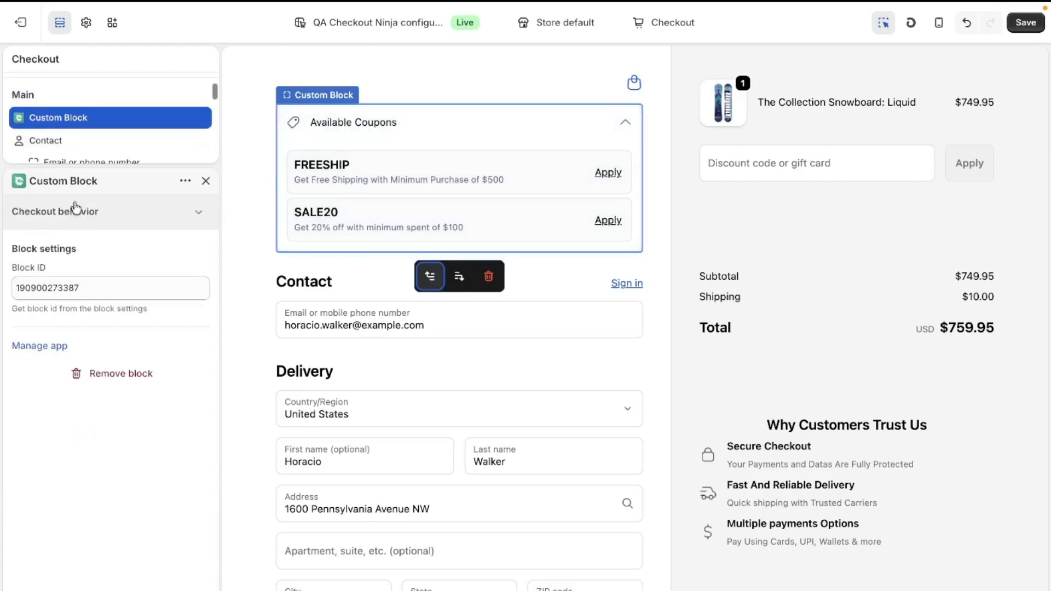
click(60, 23)
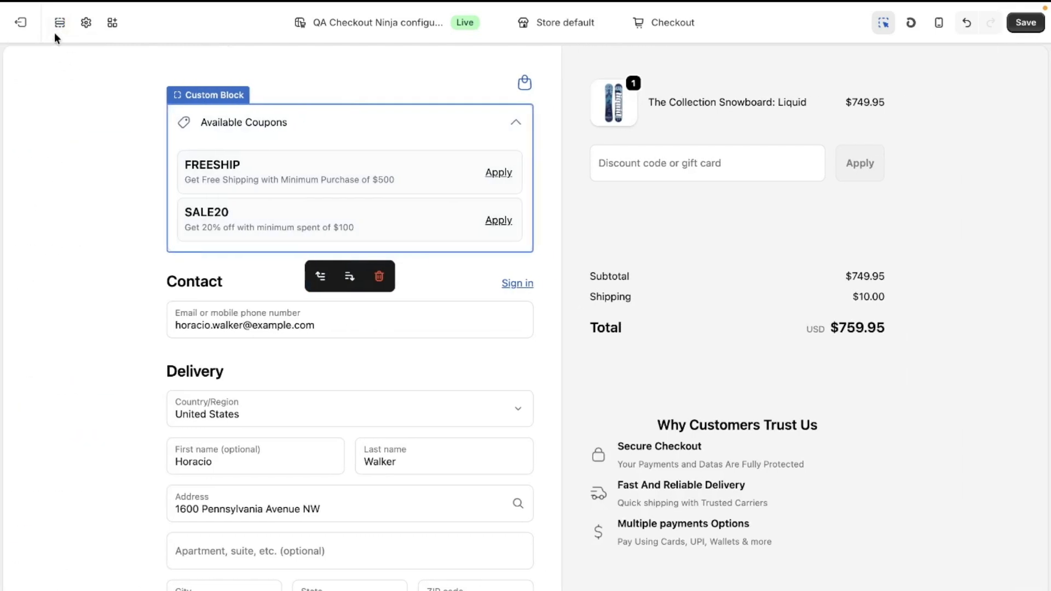
click(56, 28)
click(205, 181)
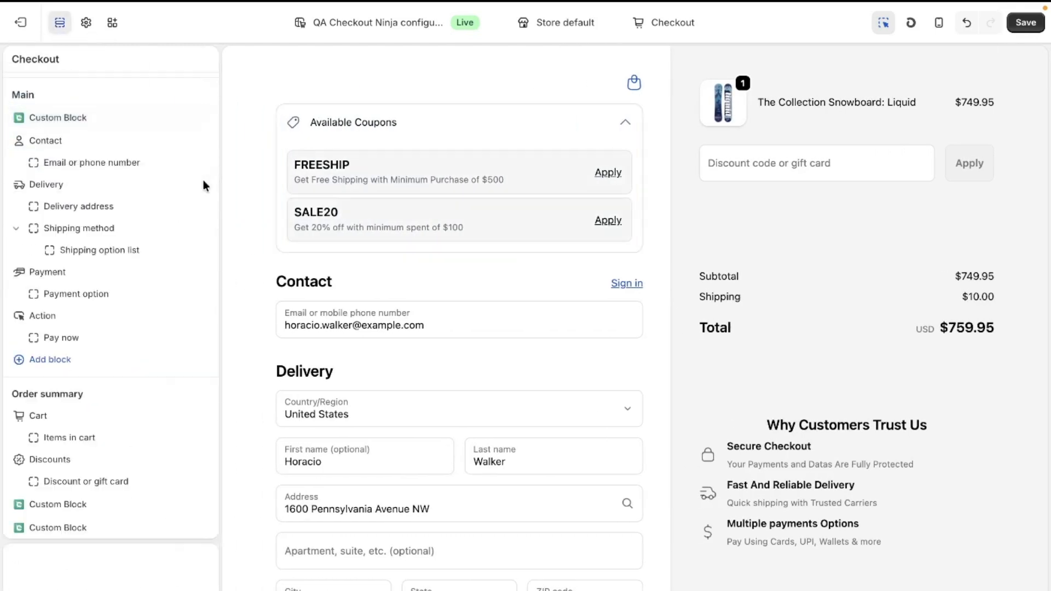
drag(77, 116, 104, 537)
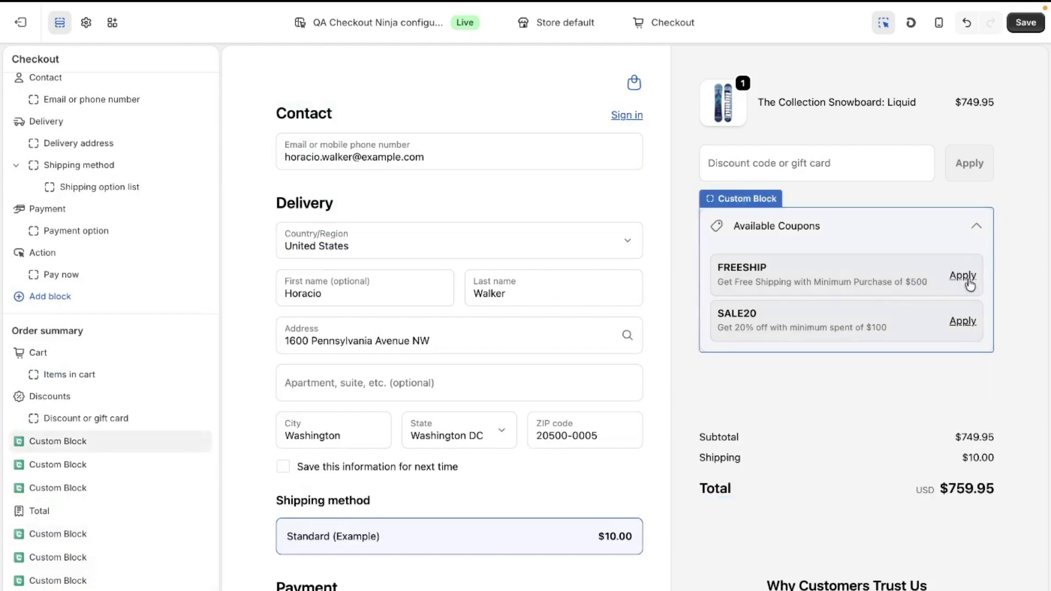
click(965, 325)
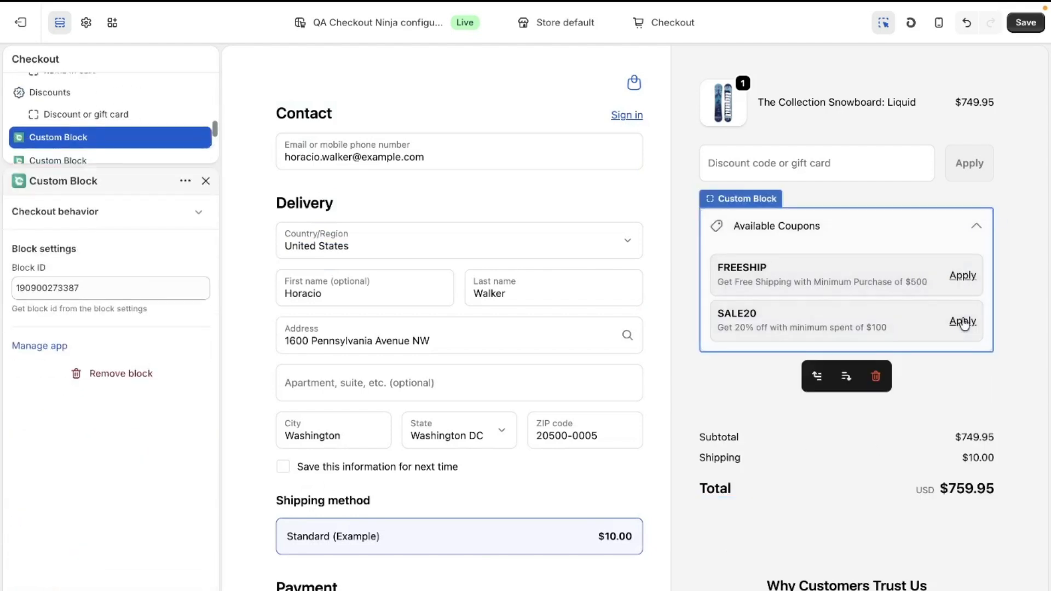
click(1027, 22)
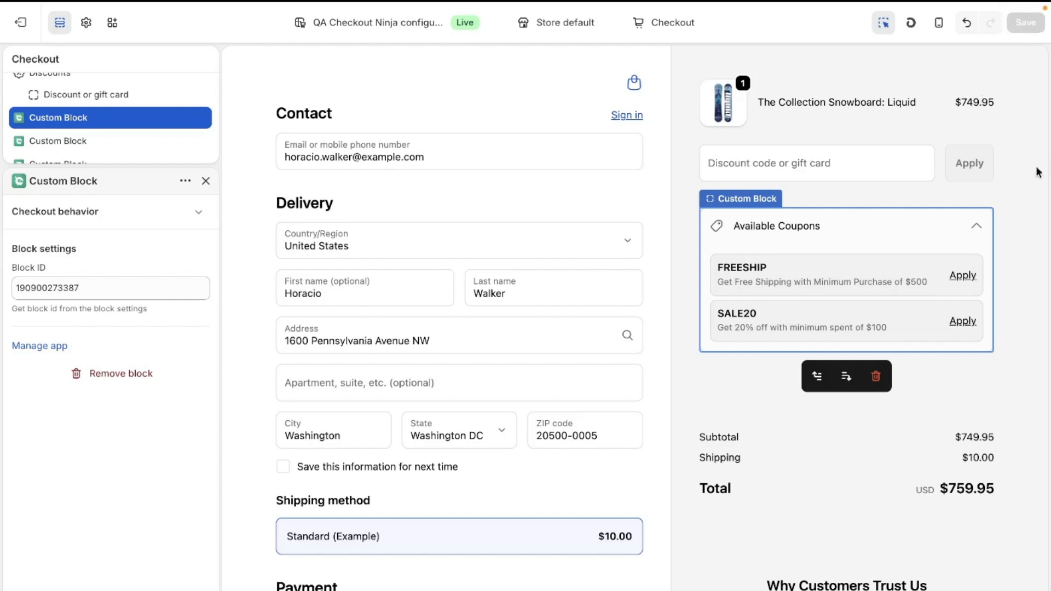
Step: Switch to the QA Checkout Ninja storefront and open its checkout page to examine the Available Coupons list
mouse_move(2, 290)
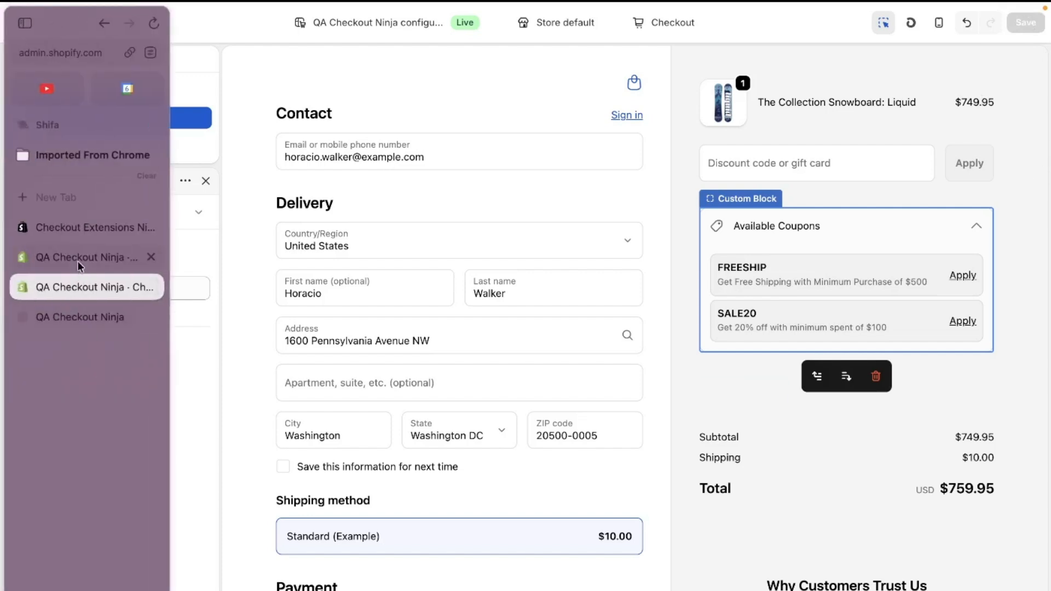
click(68, 316)
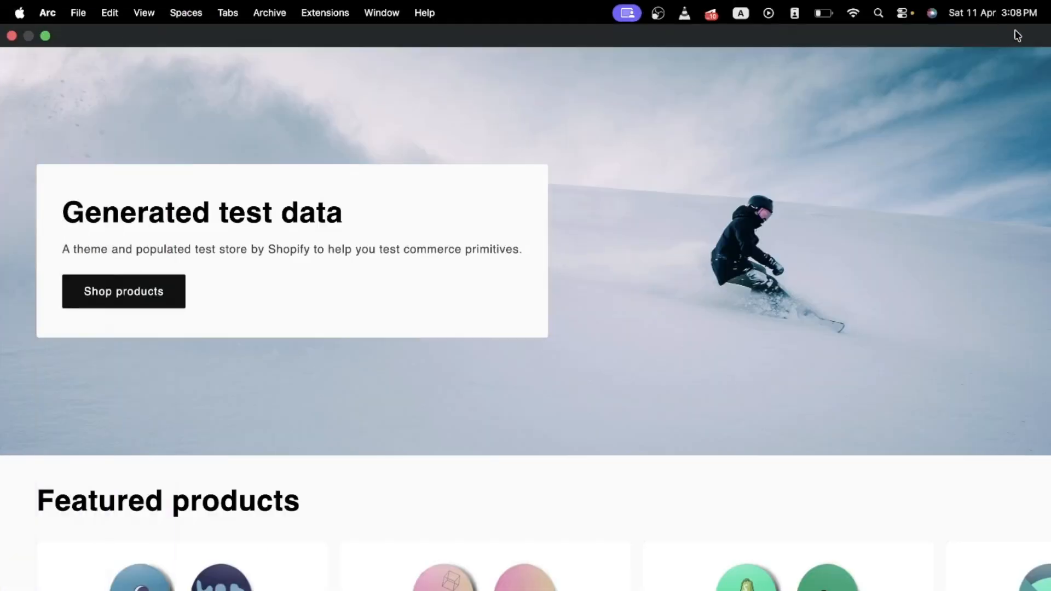
click(1008, 24)
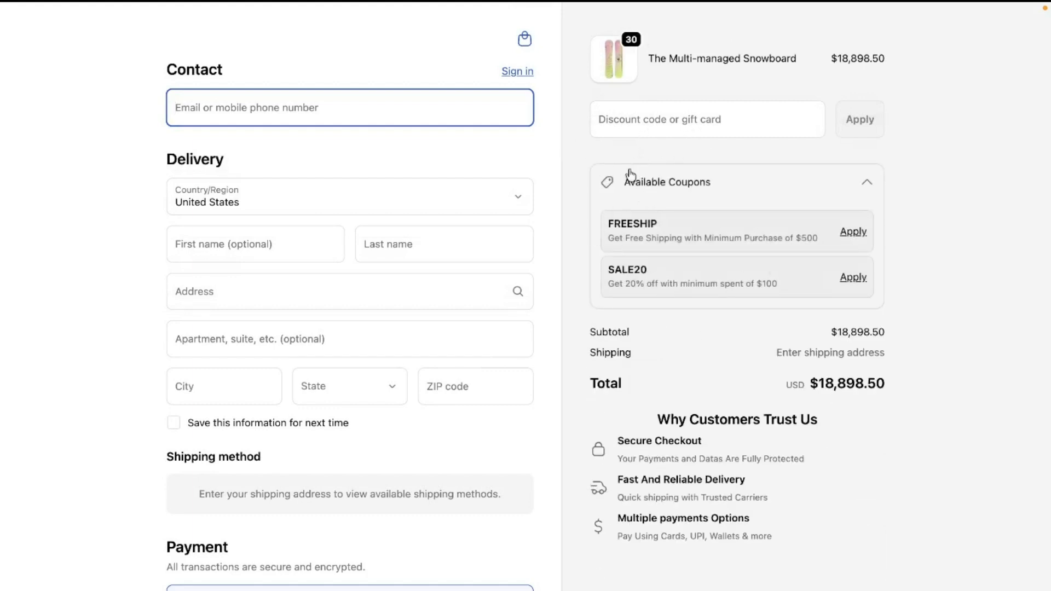
drag(566, 147, 895, 318)
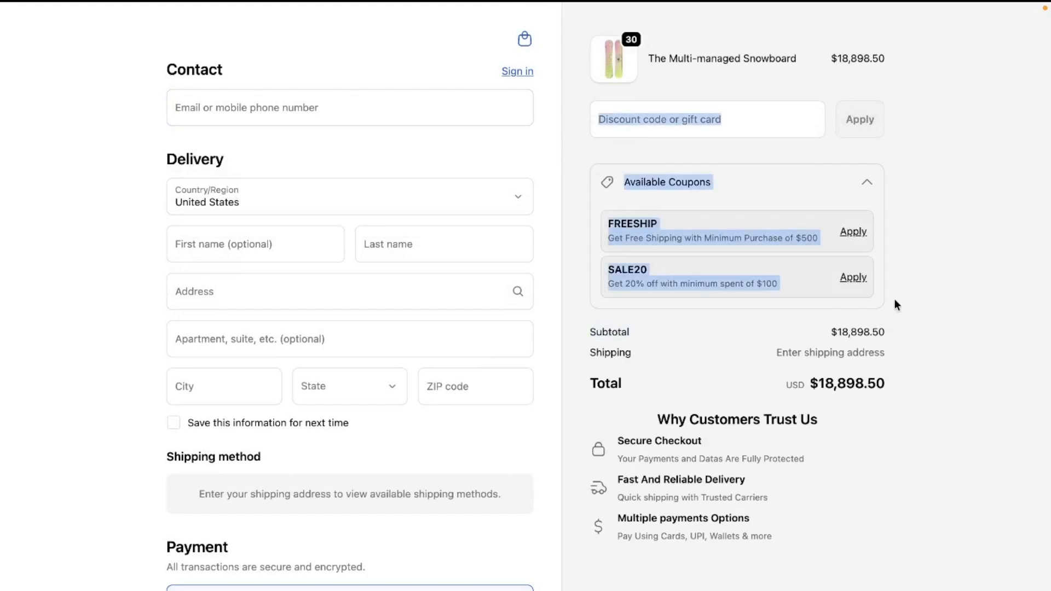
click(894, 300)
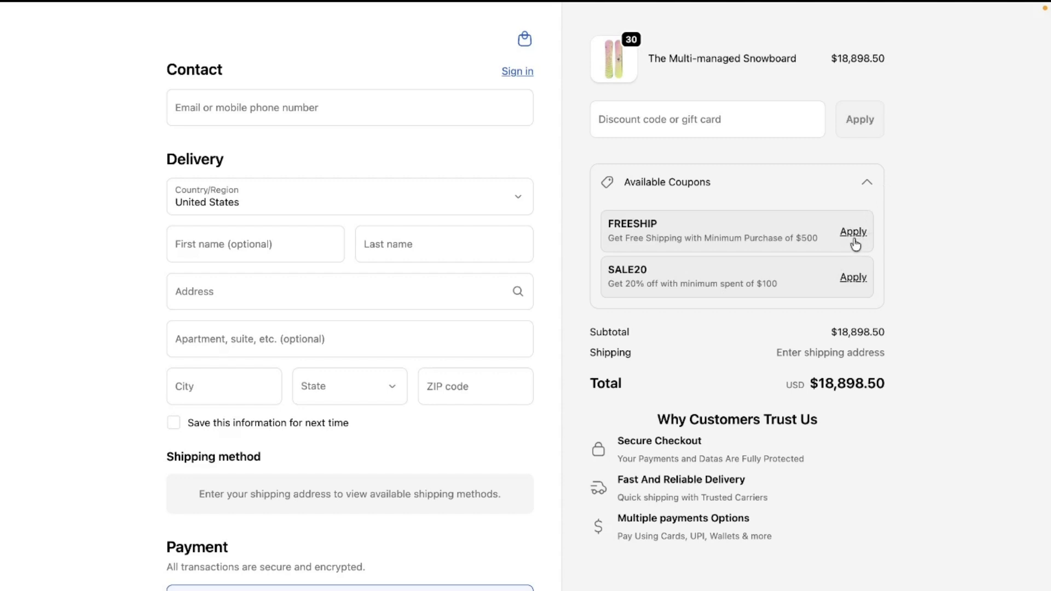
Step: Try applying the SALE20 coupon from the Available Coupons list, and test collapsing and expanding the list
click(860, 277)
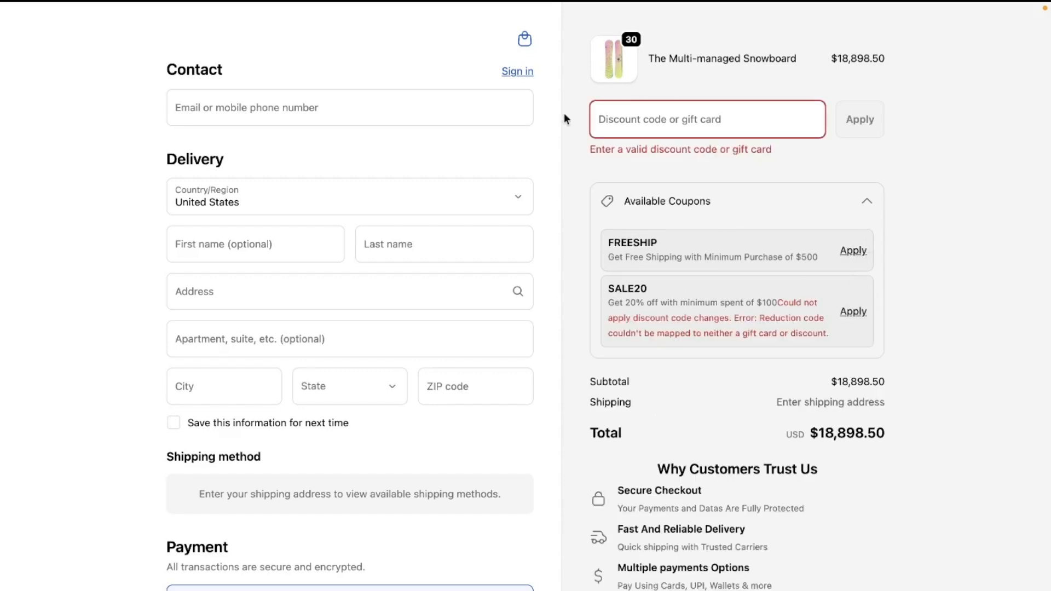
drag(586, 145, 865, 329)
click(890, 257)
click(872, 204)
click(872, 203)
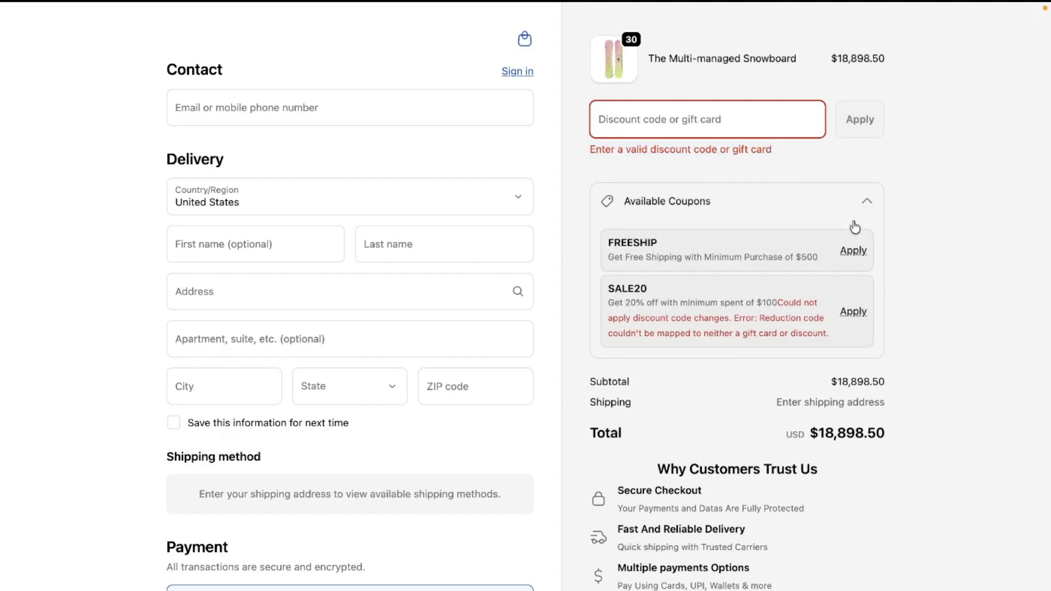